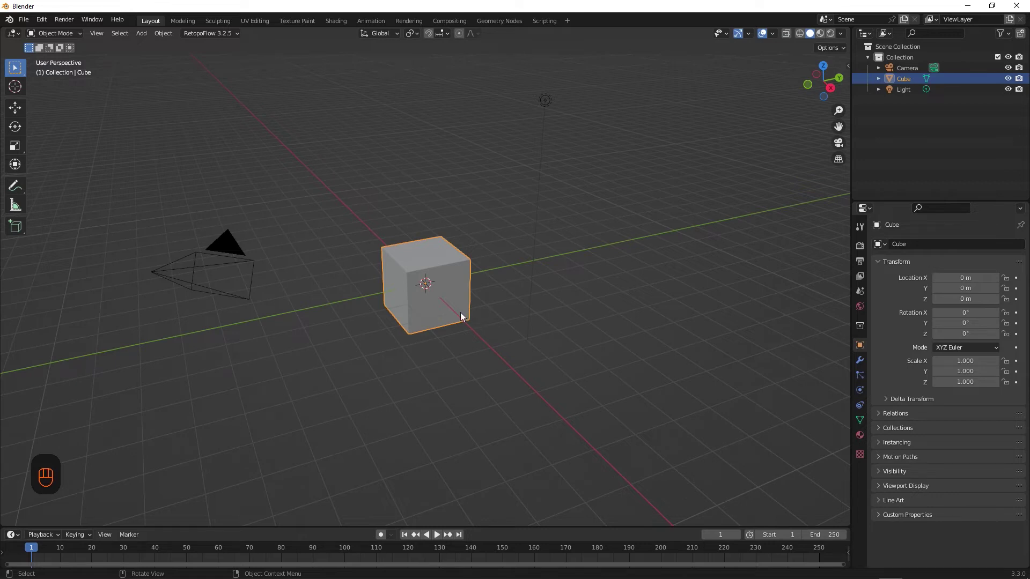
Isolate the cube in local view, zoom in, then return to the full scene.
left_click(446, 294)
key("slash")
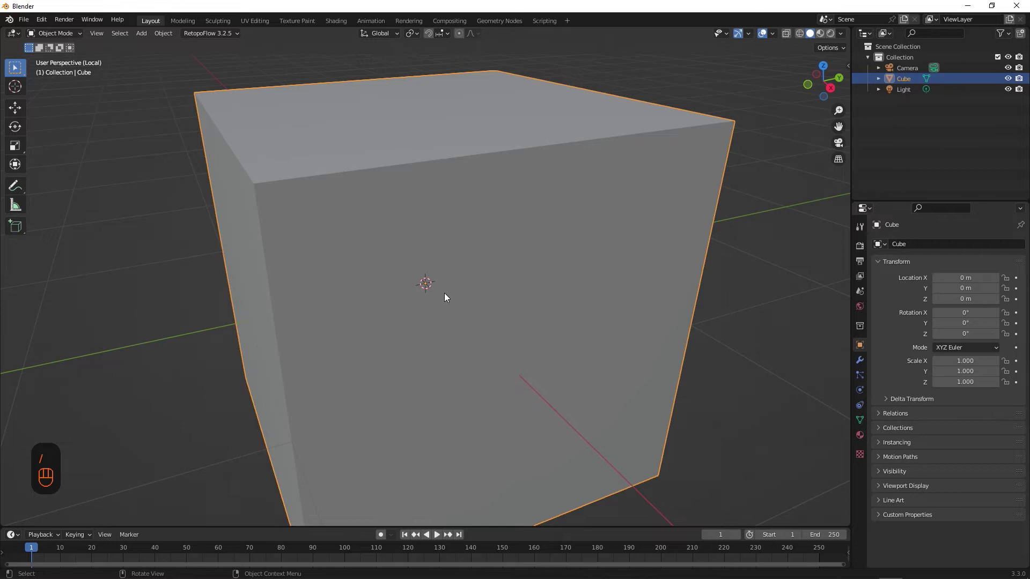
scroll(445, 293, "down", 10)
scroll(444, 293, "down", 2)
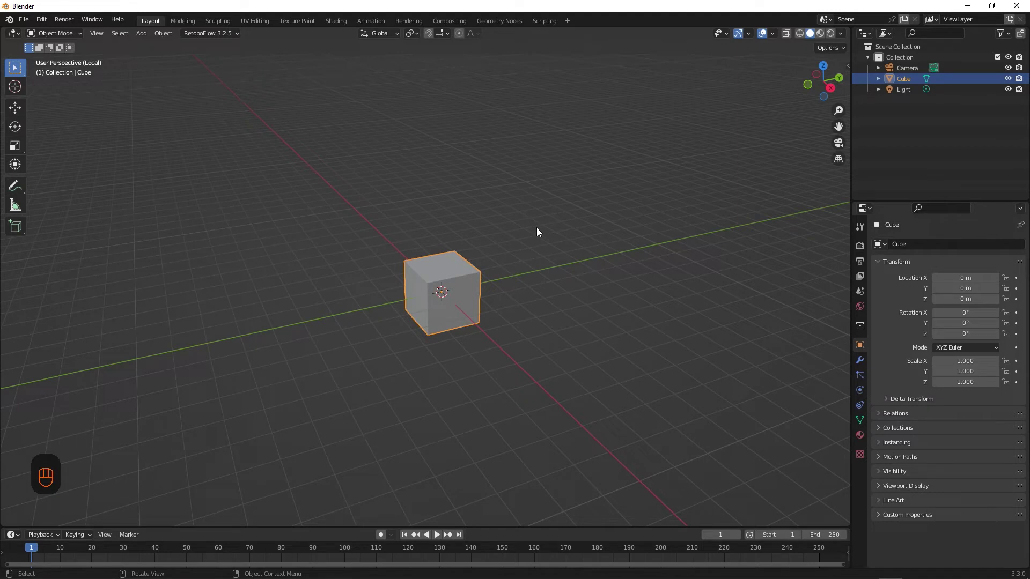
key("slash")
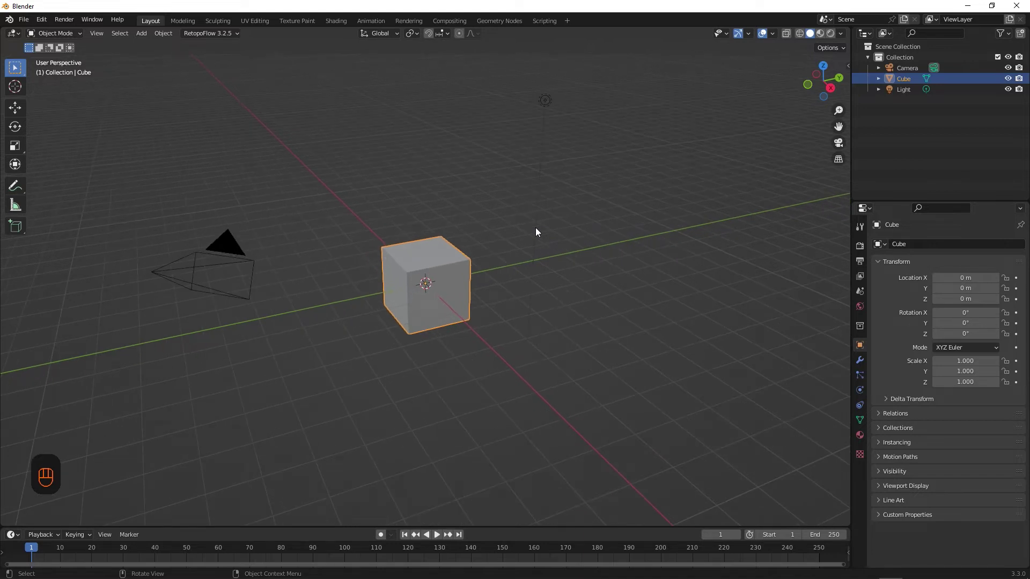
Isolate the cube and light together in local view, then return to the full scene.
left_click(492, 291)
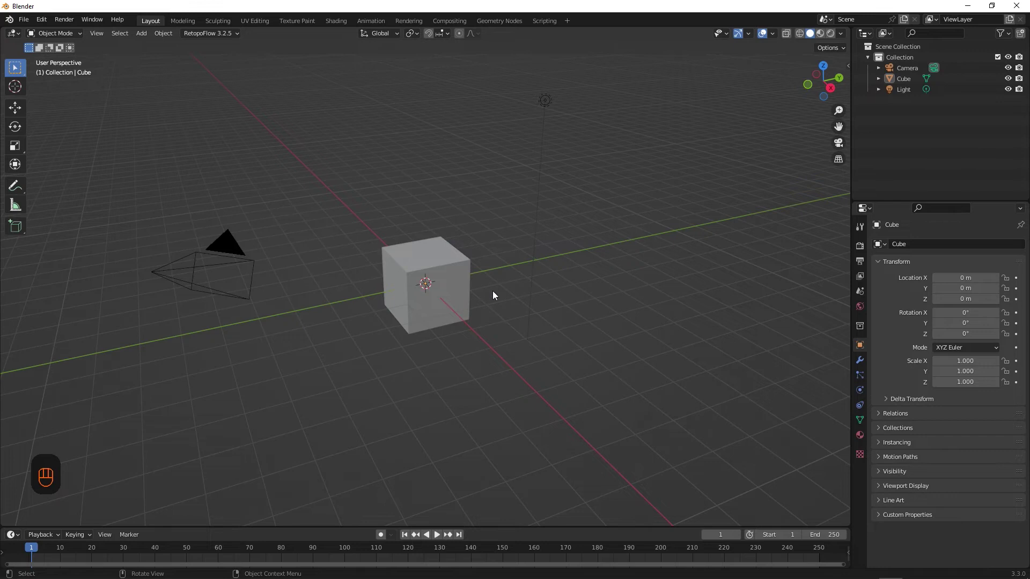
left_click_drag(383, 140, 570, 376)
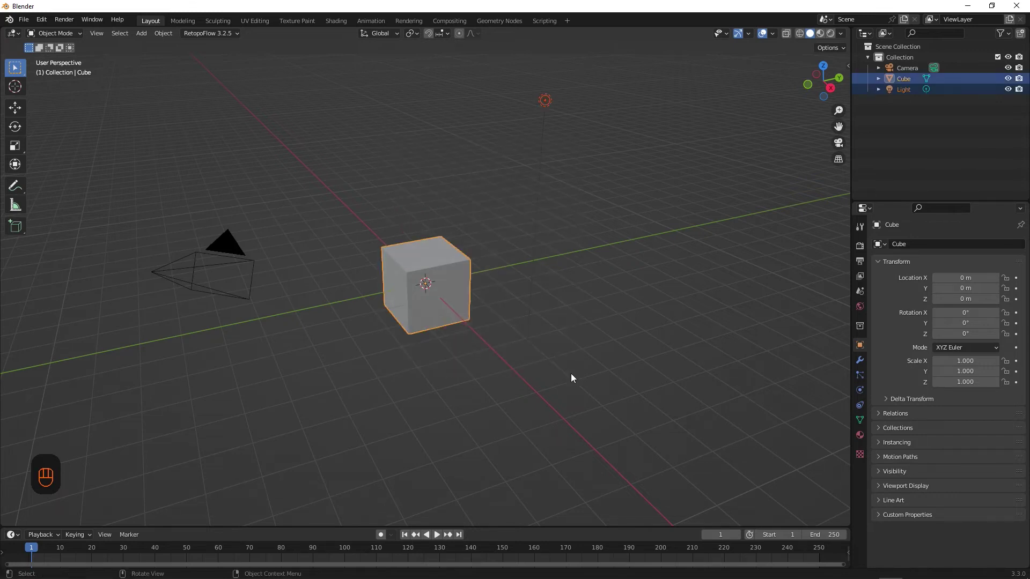
left_click(571, 374)
left_click(421, 245)
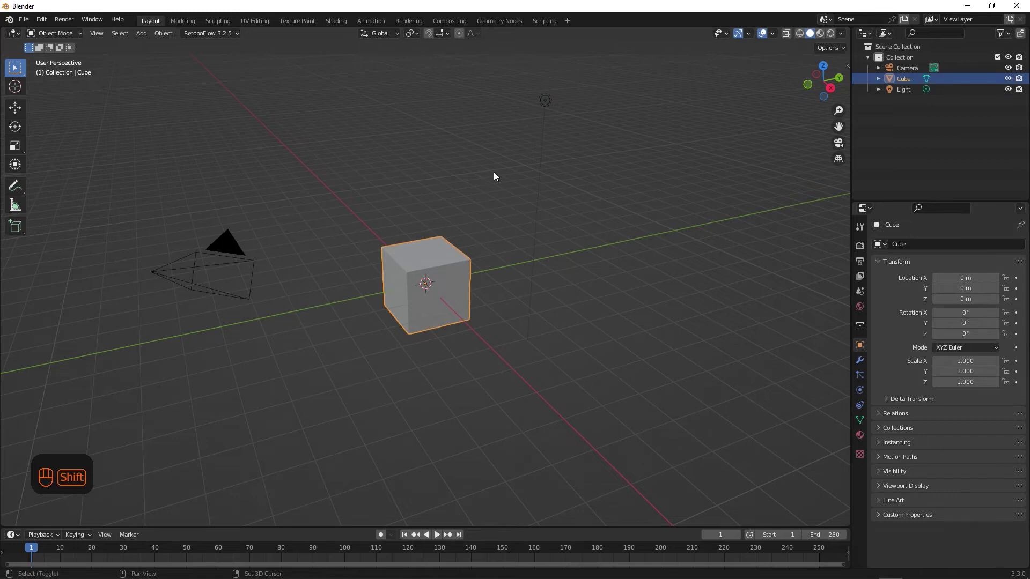
left_click(545, 103, "shift")
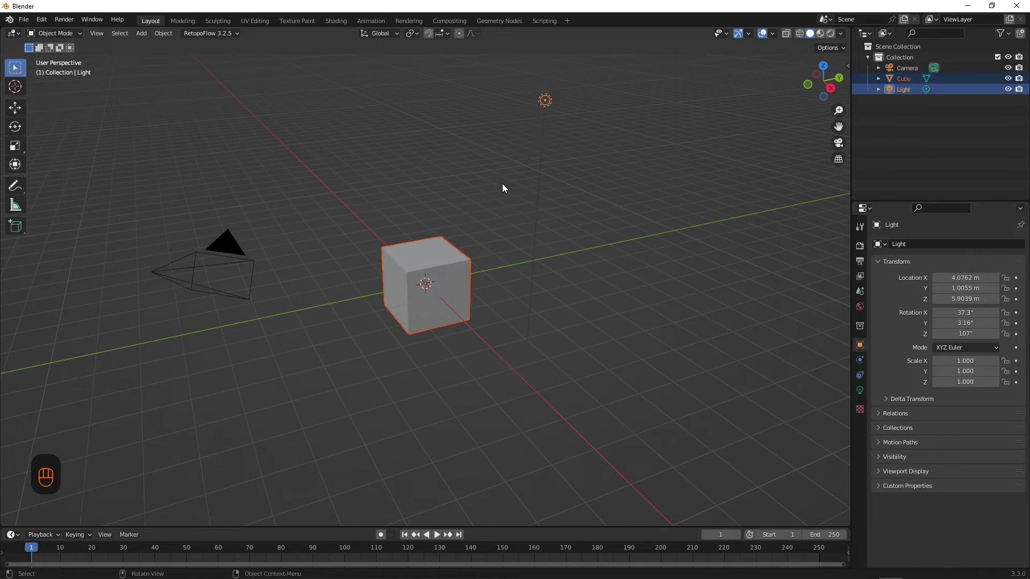
key("slash")
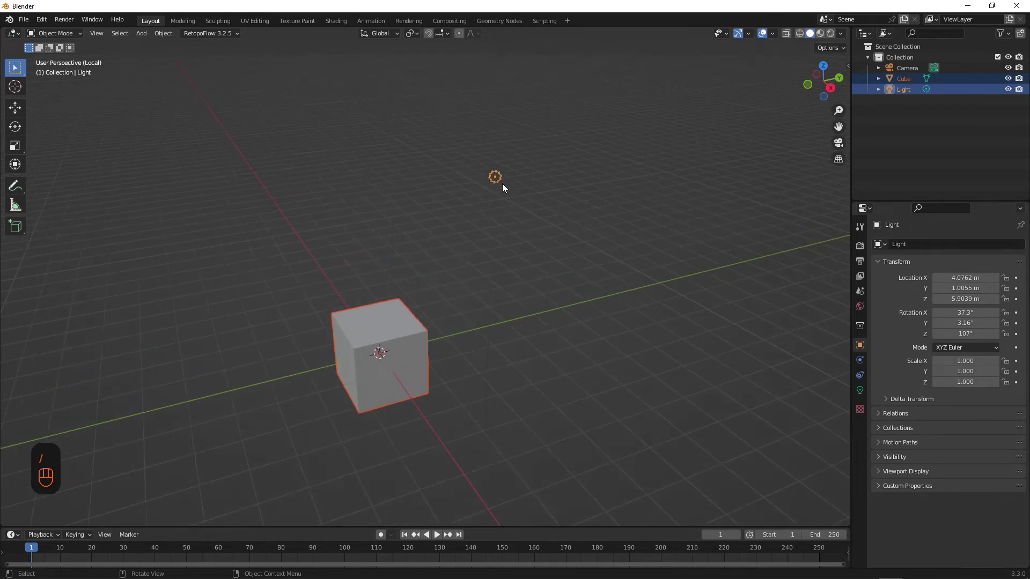
key("slash")
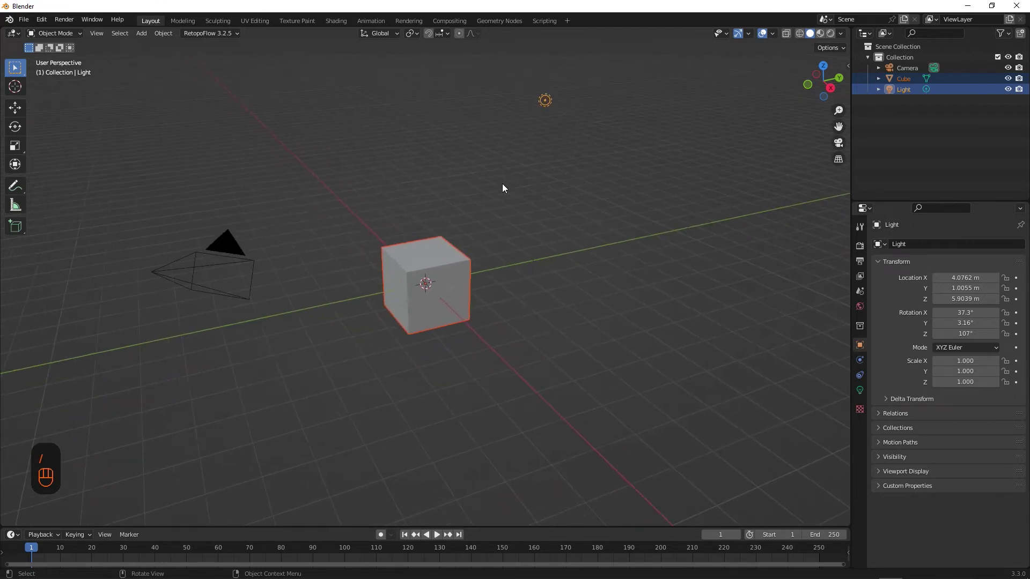
Hide everything except the cube with Shift+H, then reveal all with Alt+H.
left_click(548, 299)
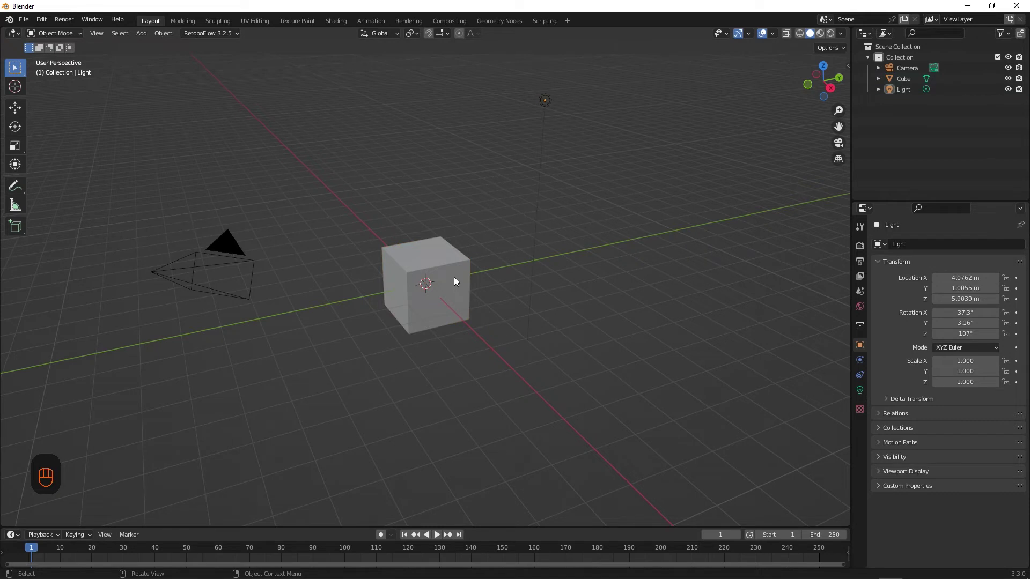
left_click(454, 281)
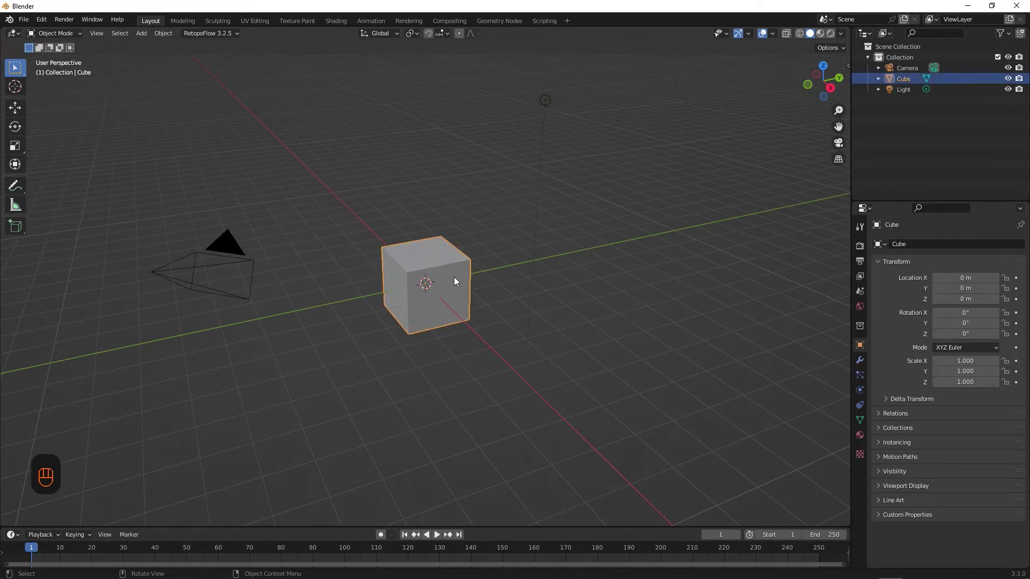
key("shift+h")
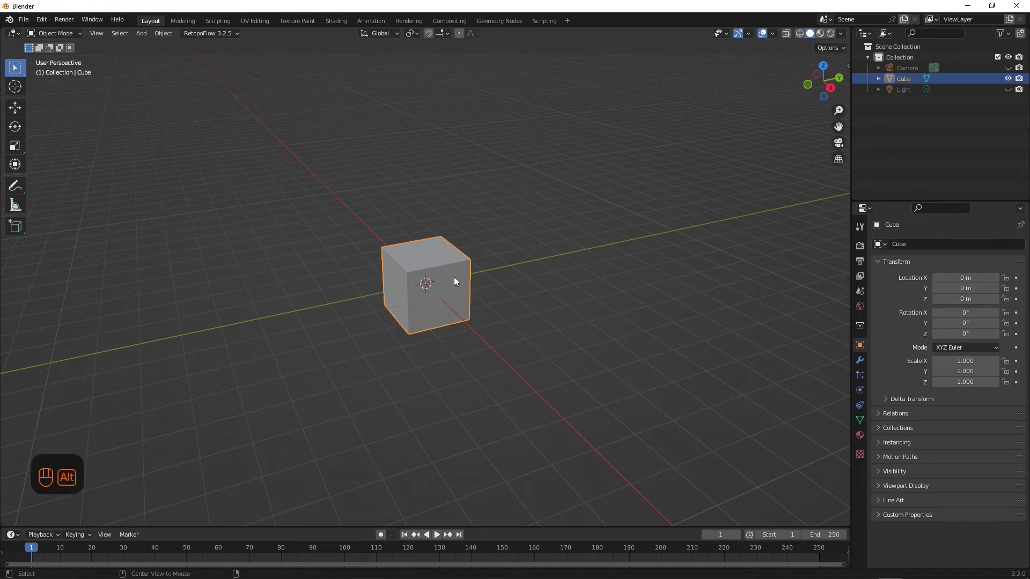
key("alt+h")
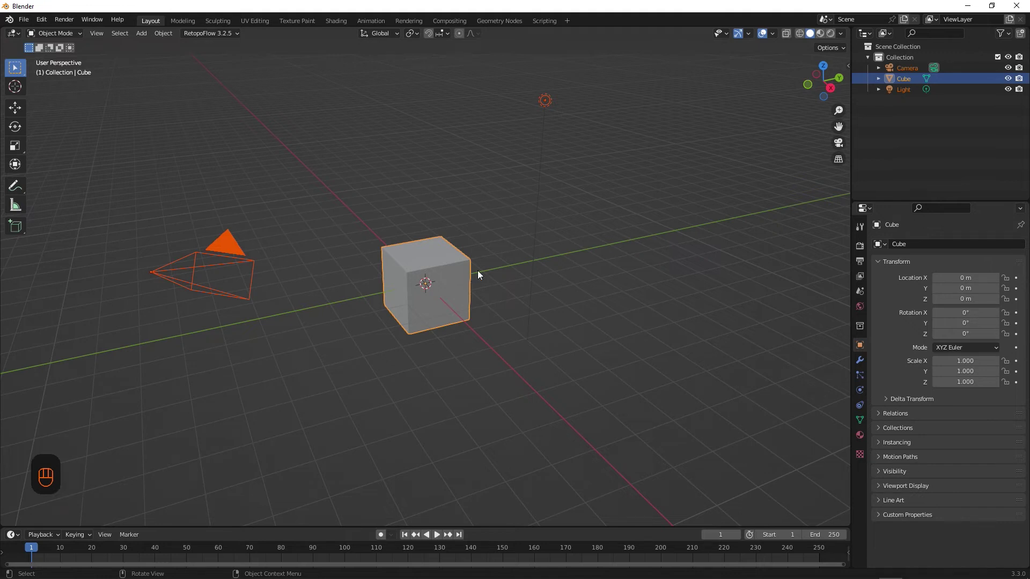
Hide only the selected cube with H, then reveal it again.
left_click(487, 267)
left_click(450, 255)
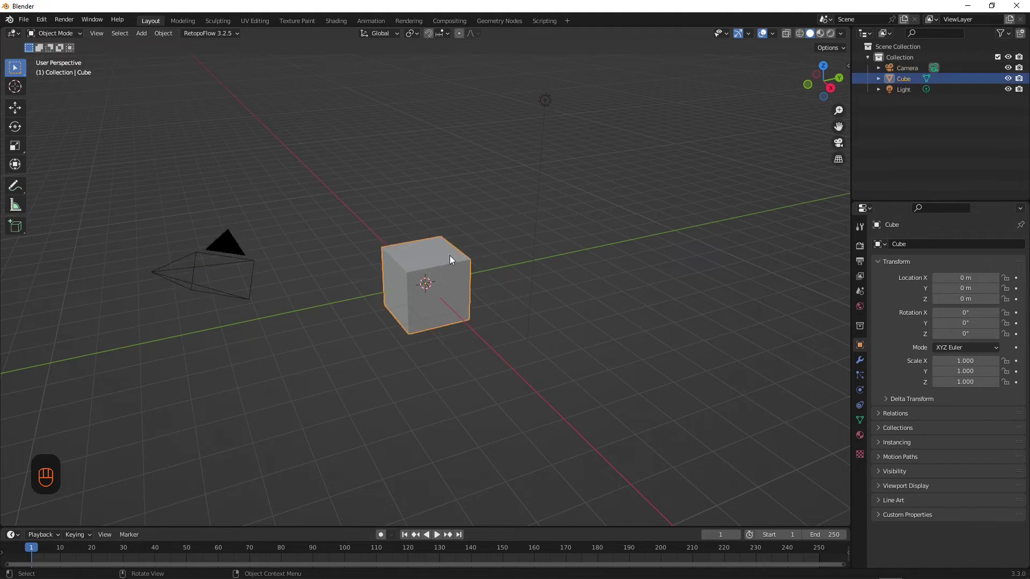
key("h")
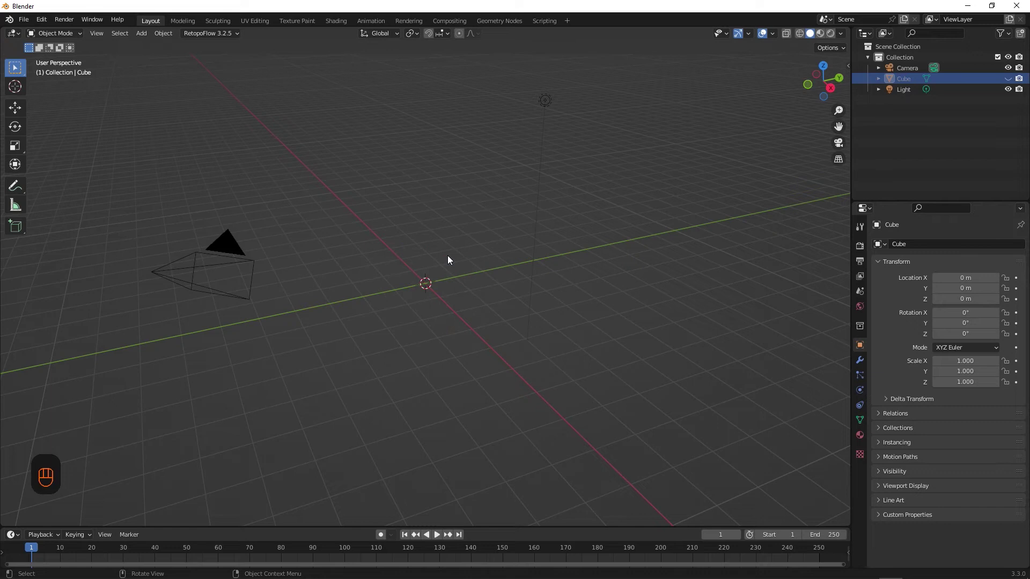
key("alt+h")
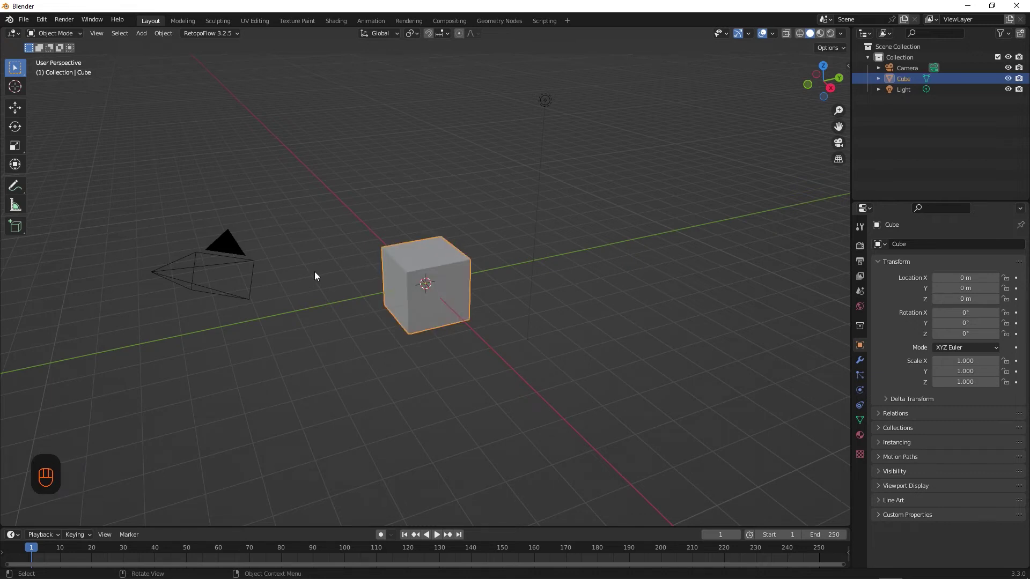
Hide the cube and camera together, reveal them, and clear the selection.
left_click(252, 271, "shift")
left_click(425, 254, "shift")
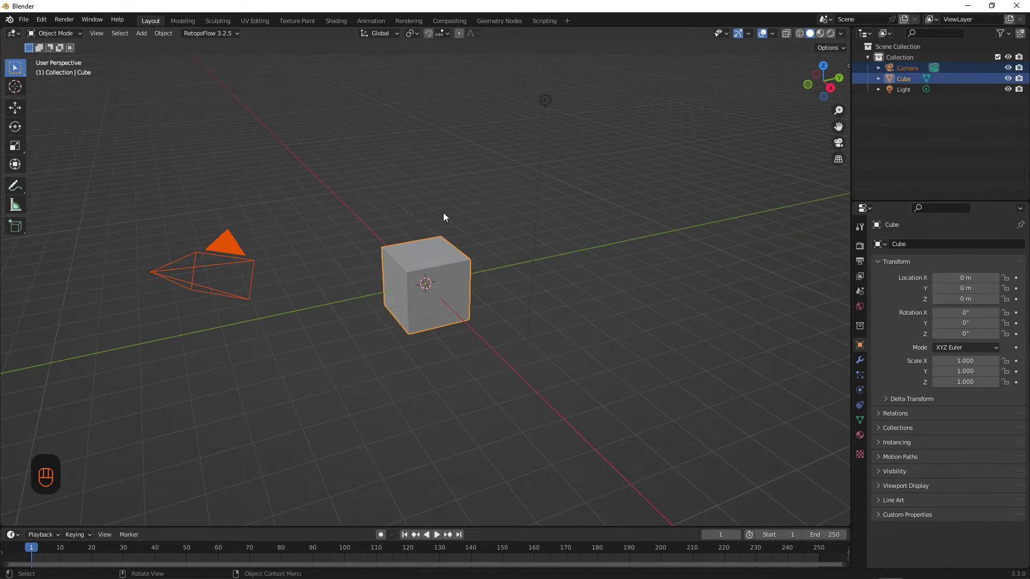
key("h")
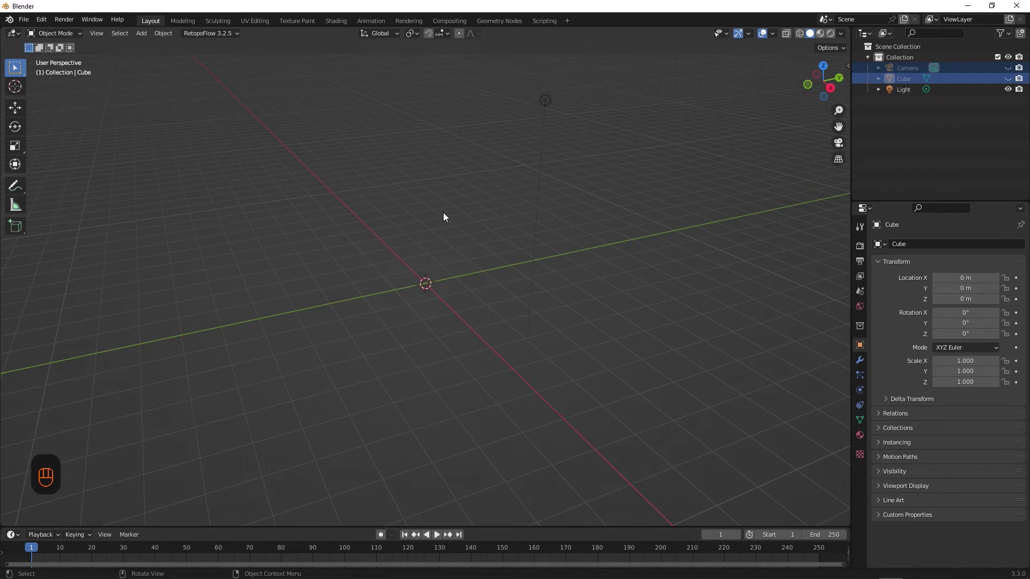
key("alt+h")
left_click(445, 206)
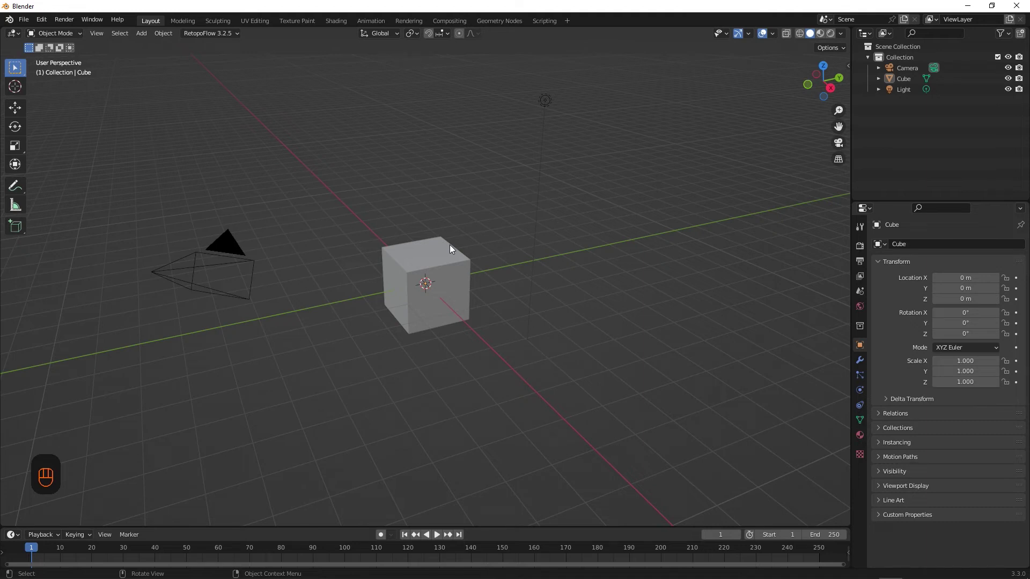
Toggle the cube's viewport visibility off and back on in the Outliner.
left_click(450, 248)
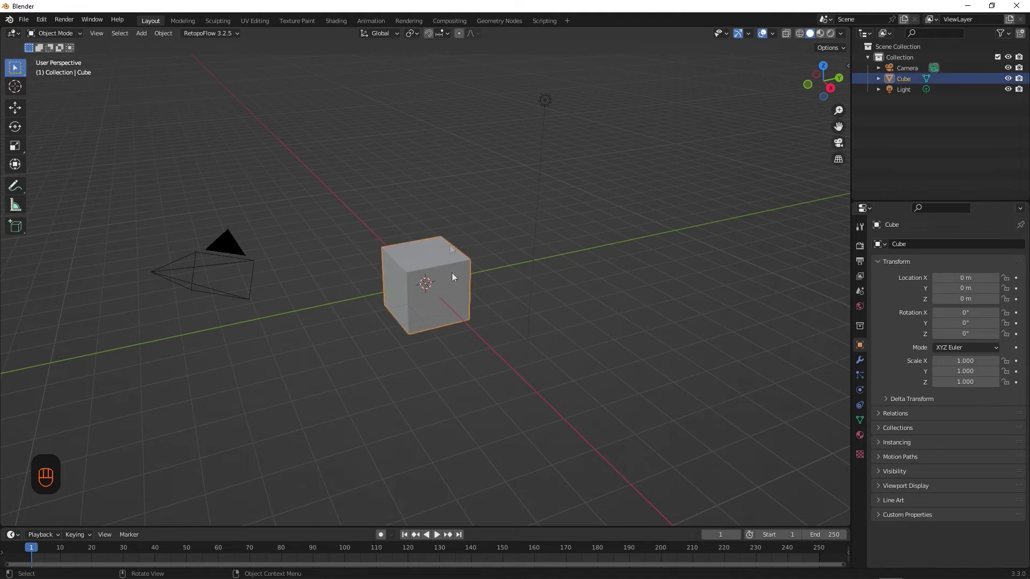
left_click(1009, 79)
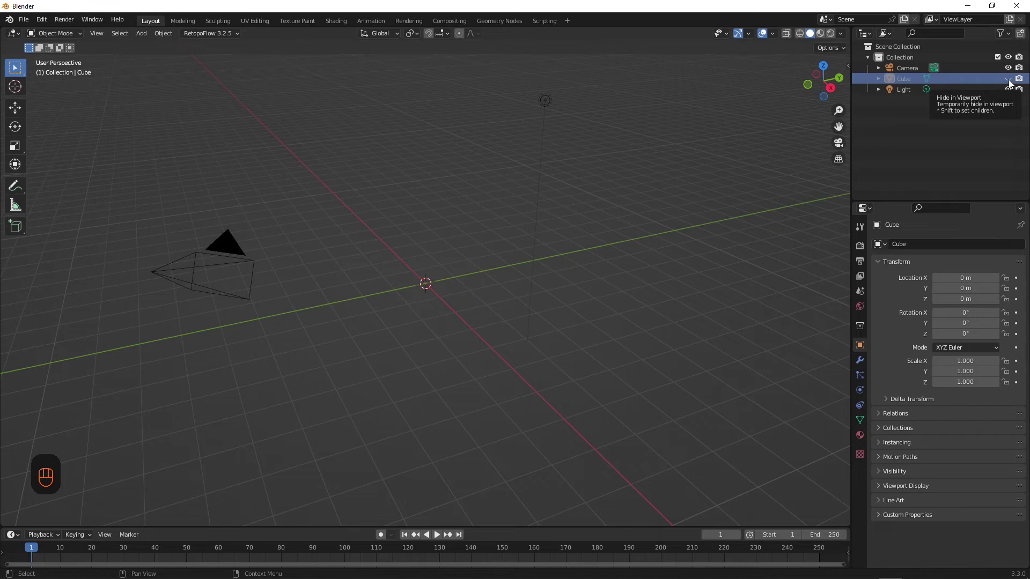
left_click(1009, 79)
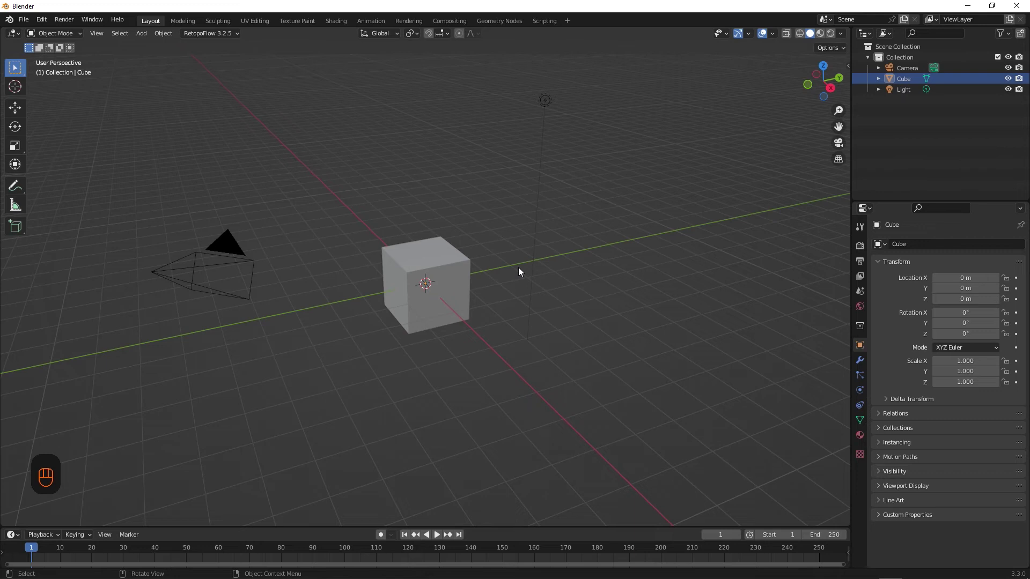
Undo the last change and hide meshes through the Object Types Visibility settings.
key("ctrl+z")
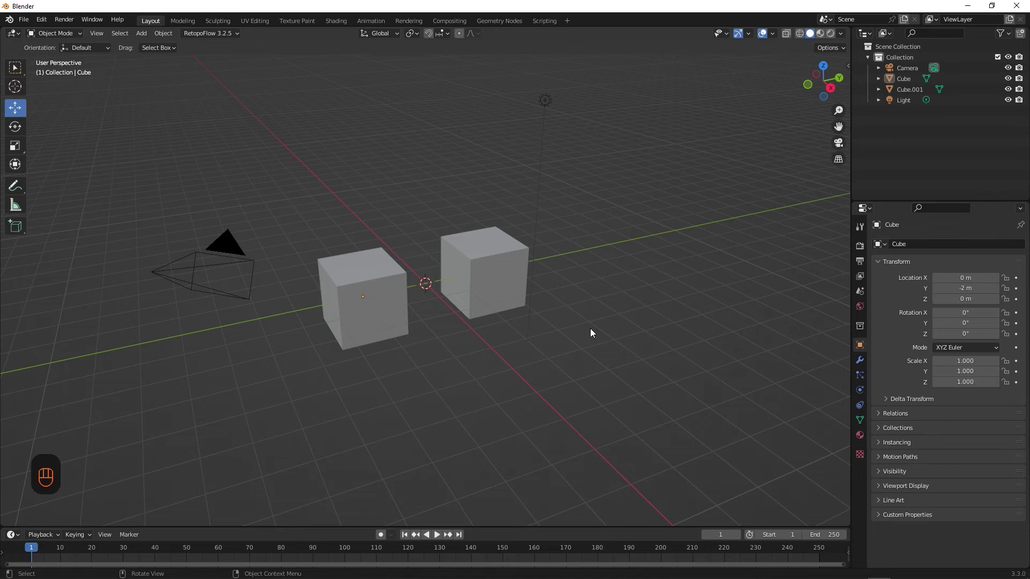
left_click(727, 34)
left_click(724, 34)
left_click(743, 74)
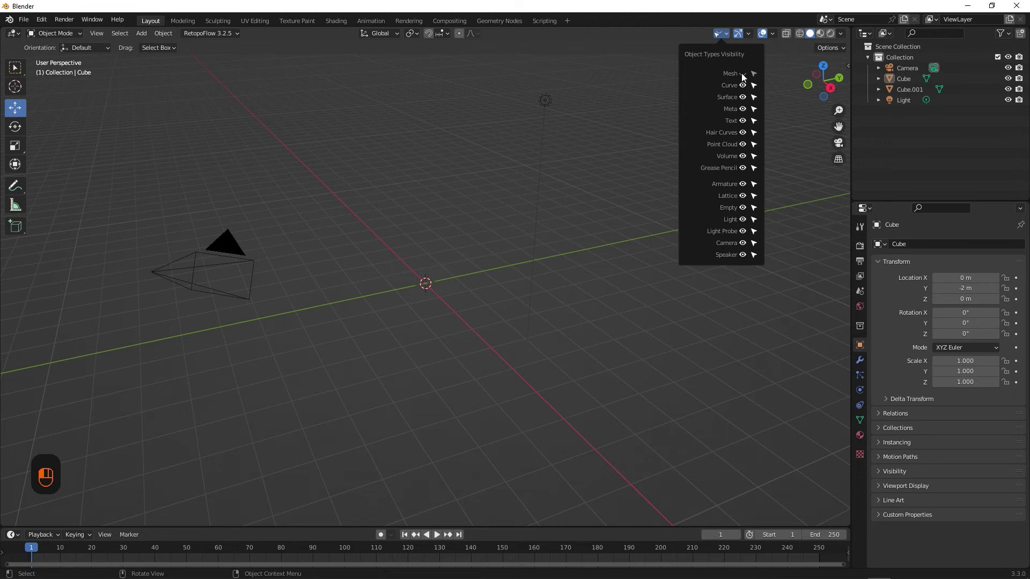
left_click(743, 74)
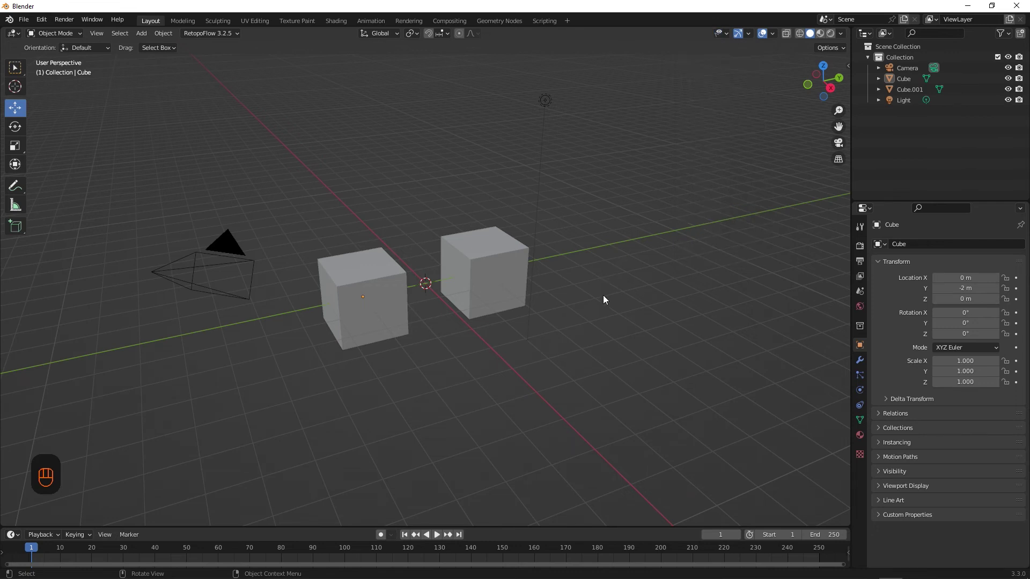
left_click_drag(314, 221, 373, 265)
Show the Object Types Visibility popover, then the Outliner's filter options.
left_click(726, 34)
left_click(1006, 35)
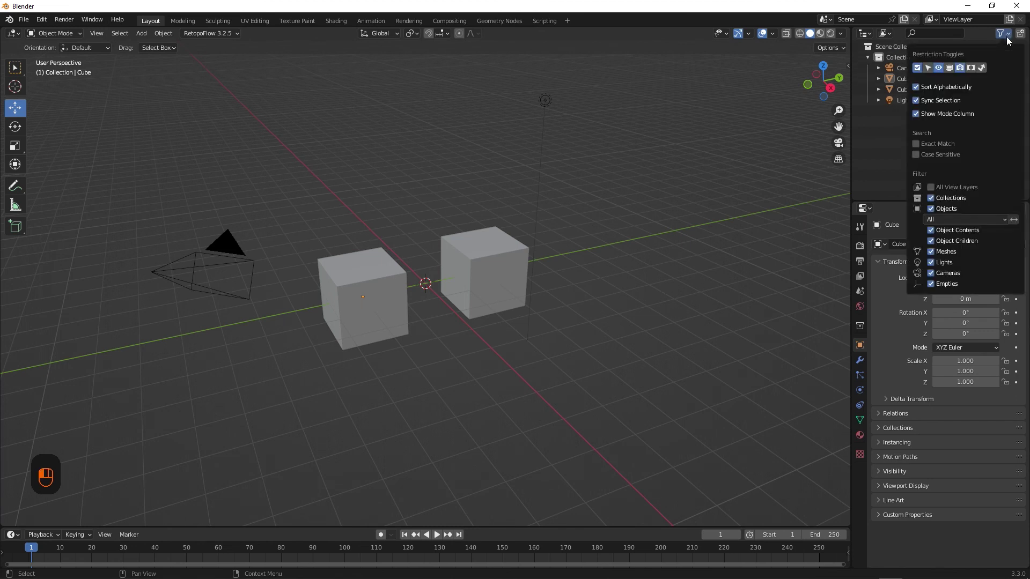